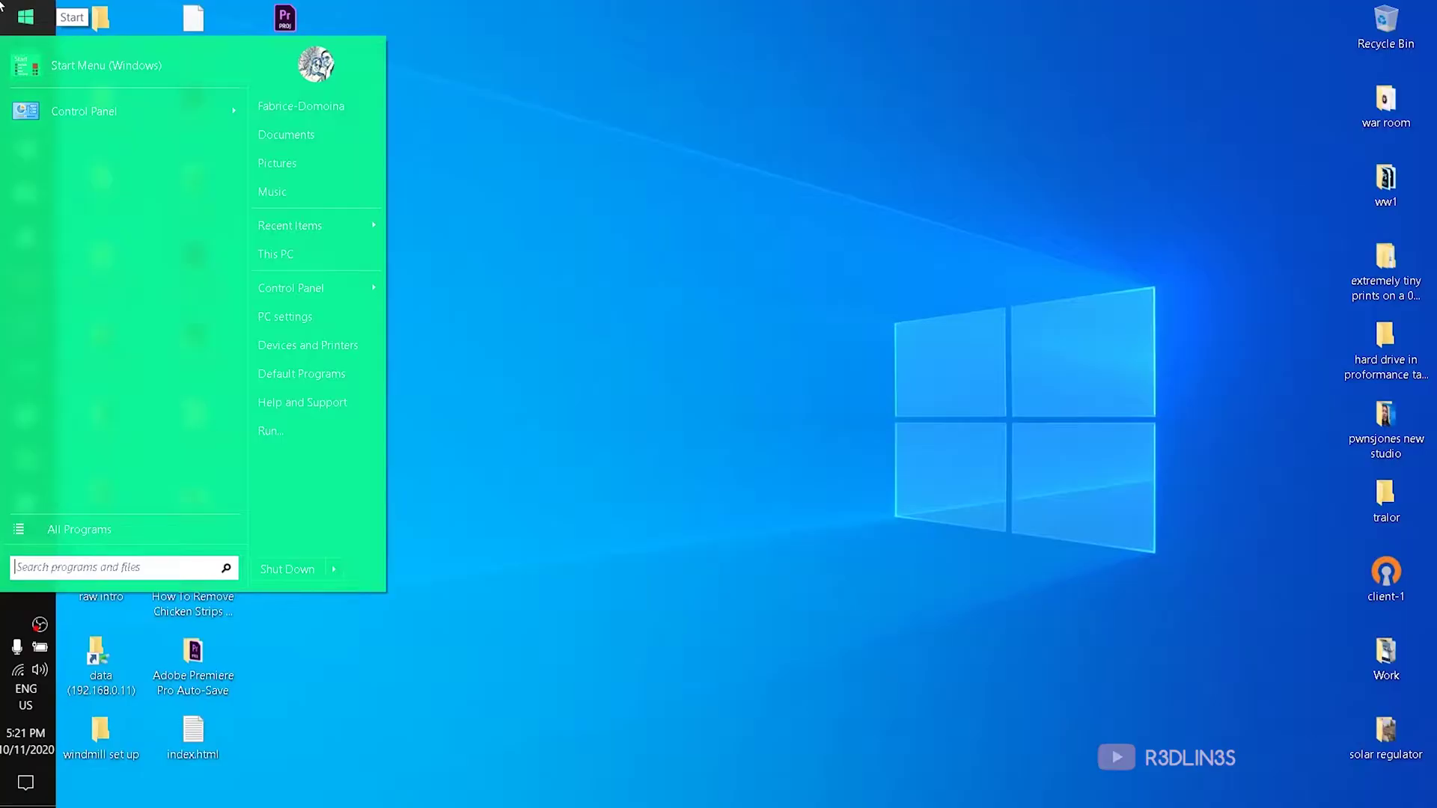
pyautogui.write('control')
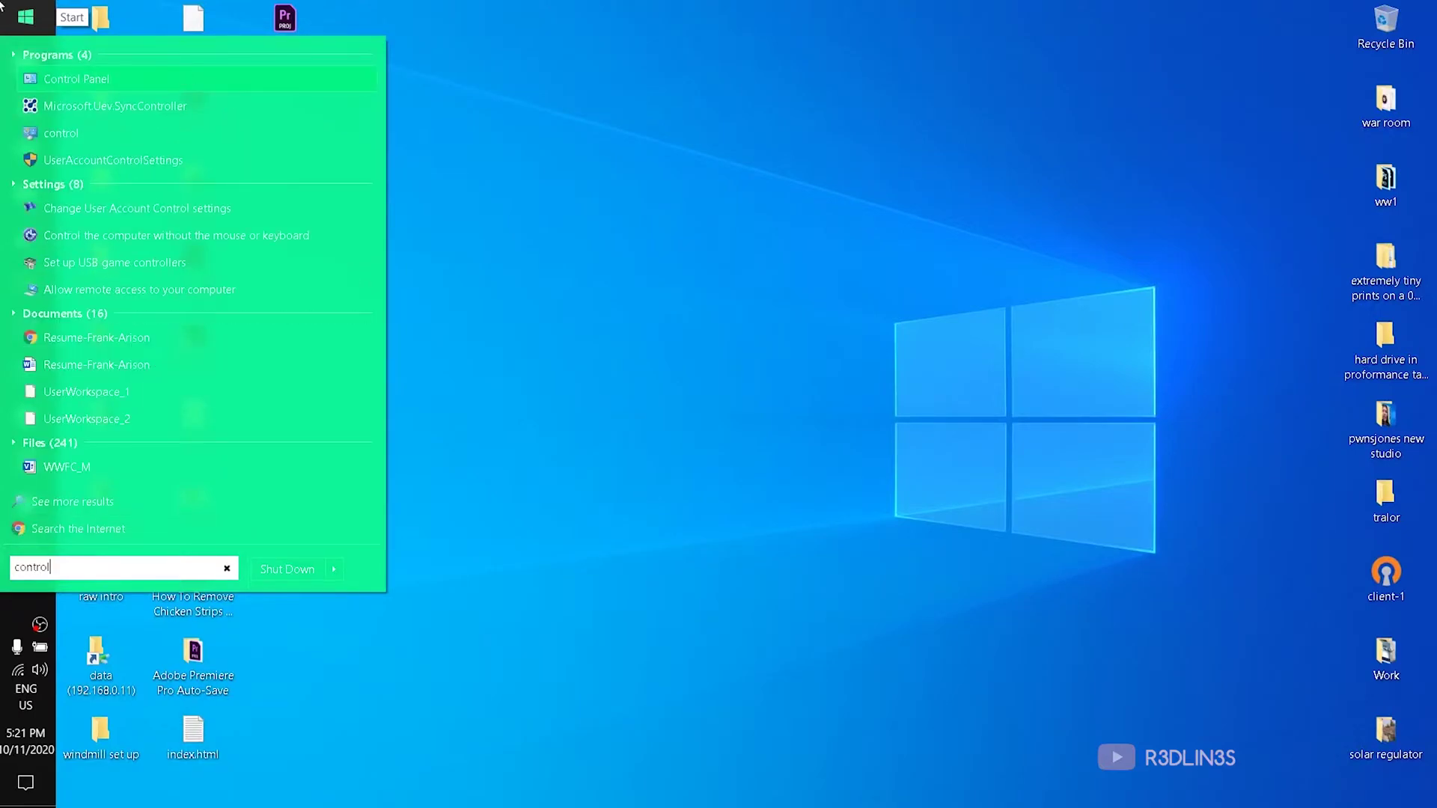
# In Control Panel with Small icons view, open the Balanced plan's advanced power settings
pyautogui.click(132, 79)
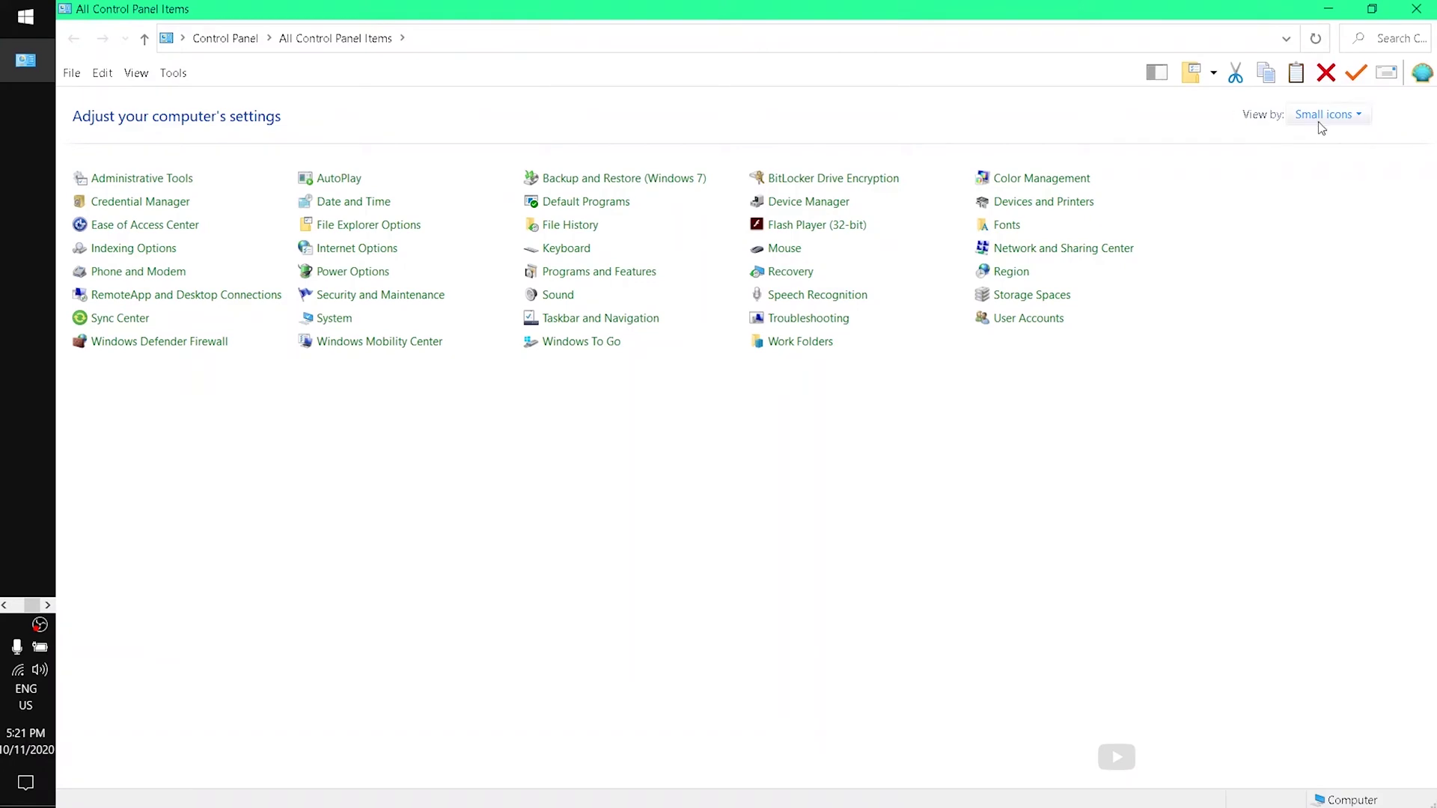
pyautogui.click(1327, 116)
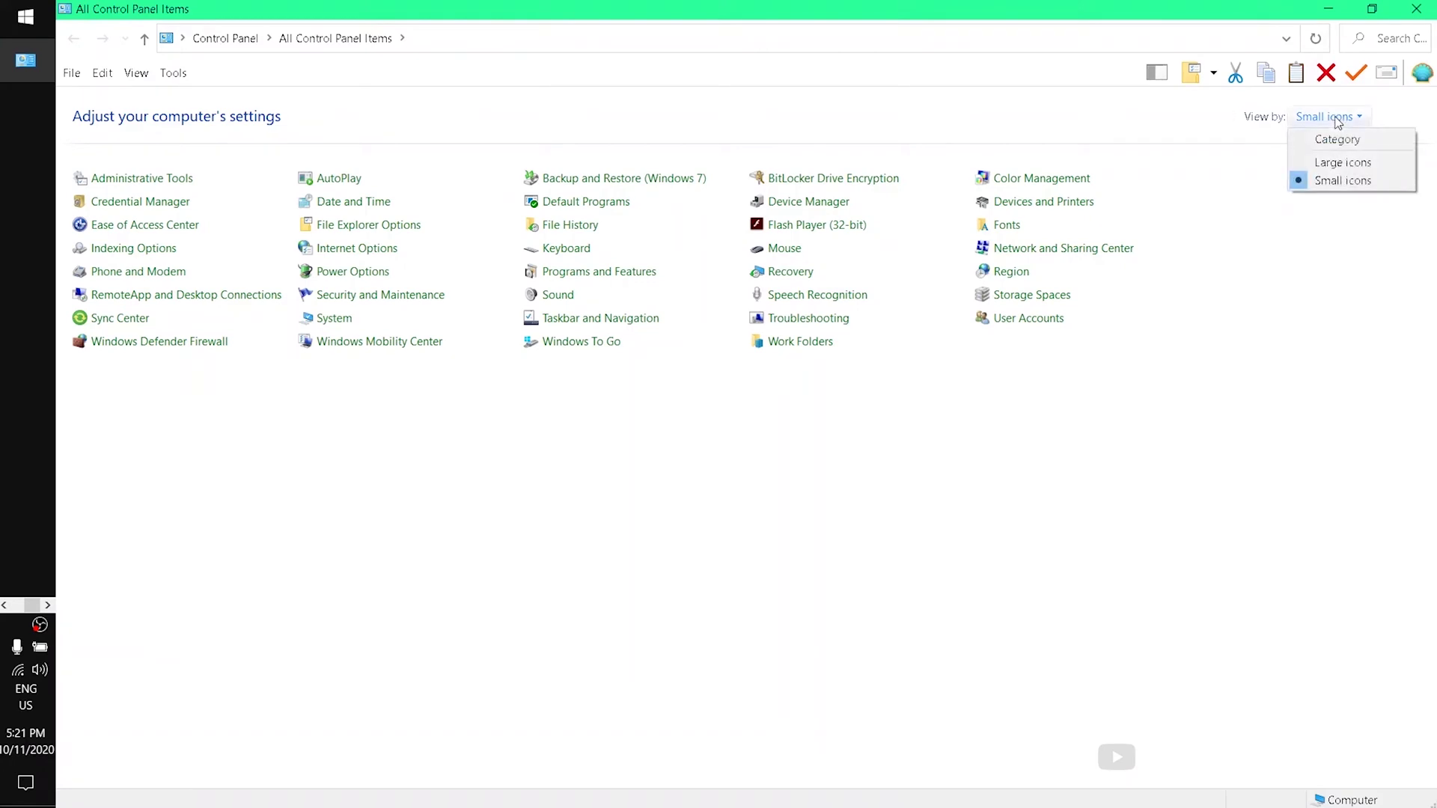
pyautogui.click(1332, 181)
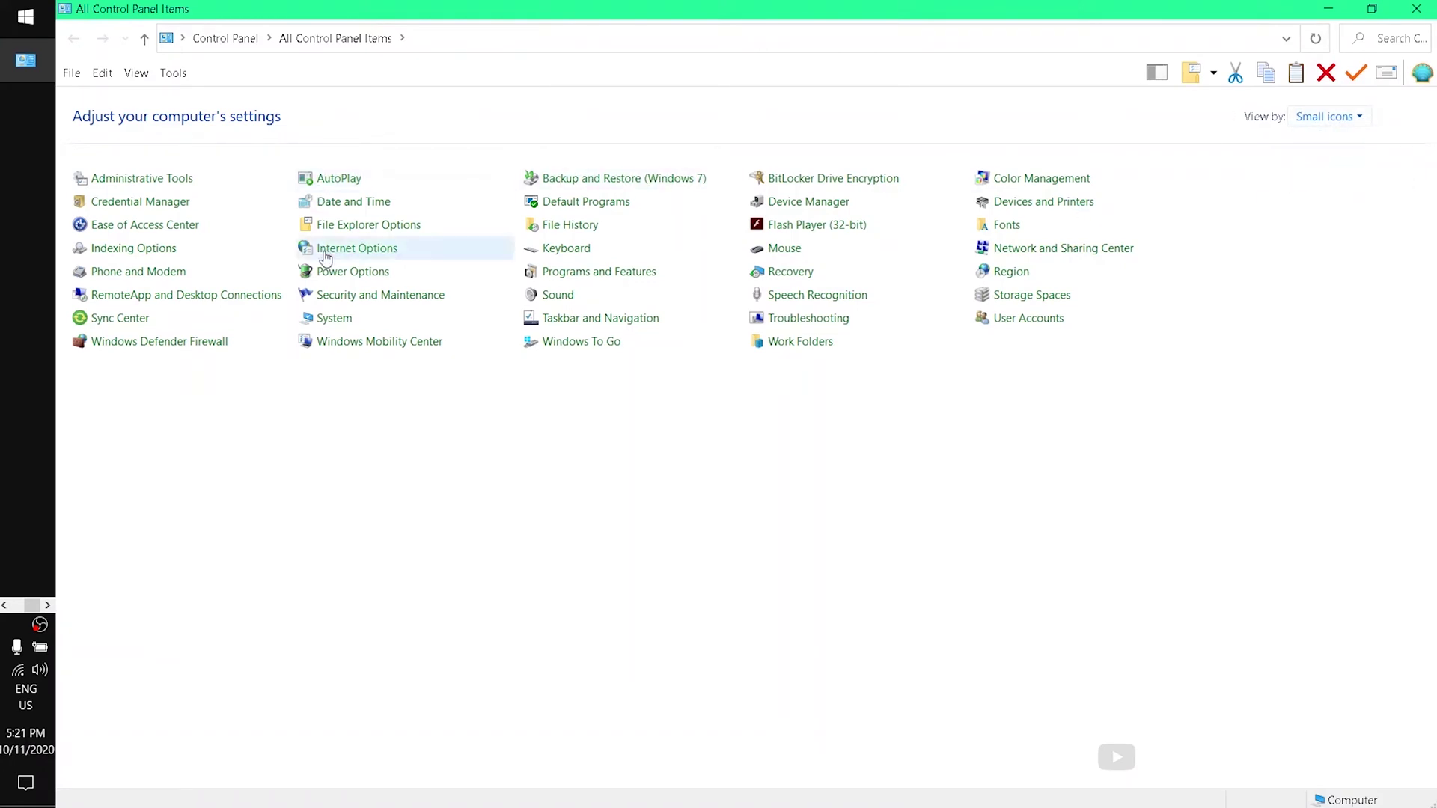
pyautogui.click(328, 276)
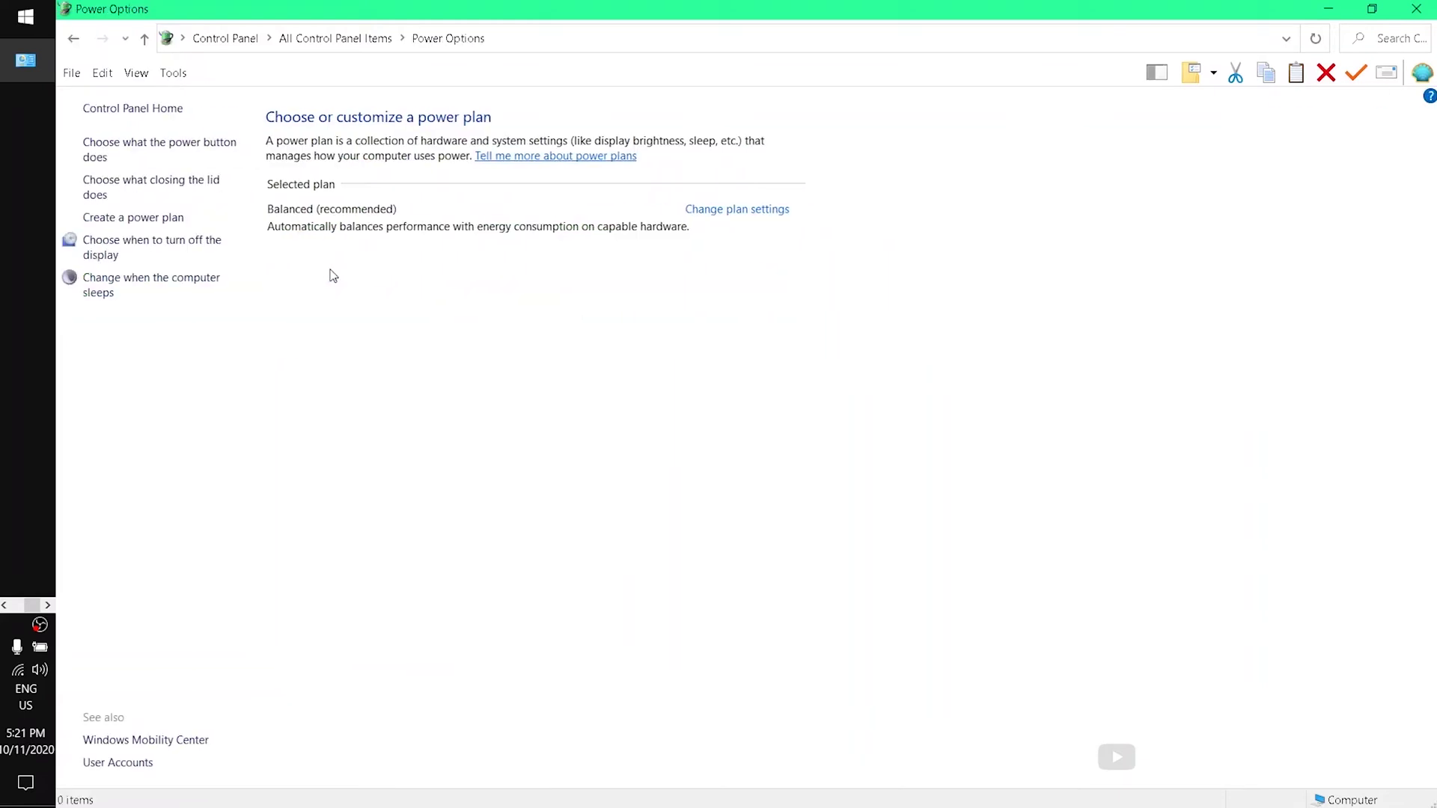
pyautogui.click(763, 215)
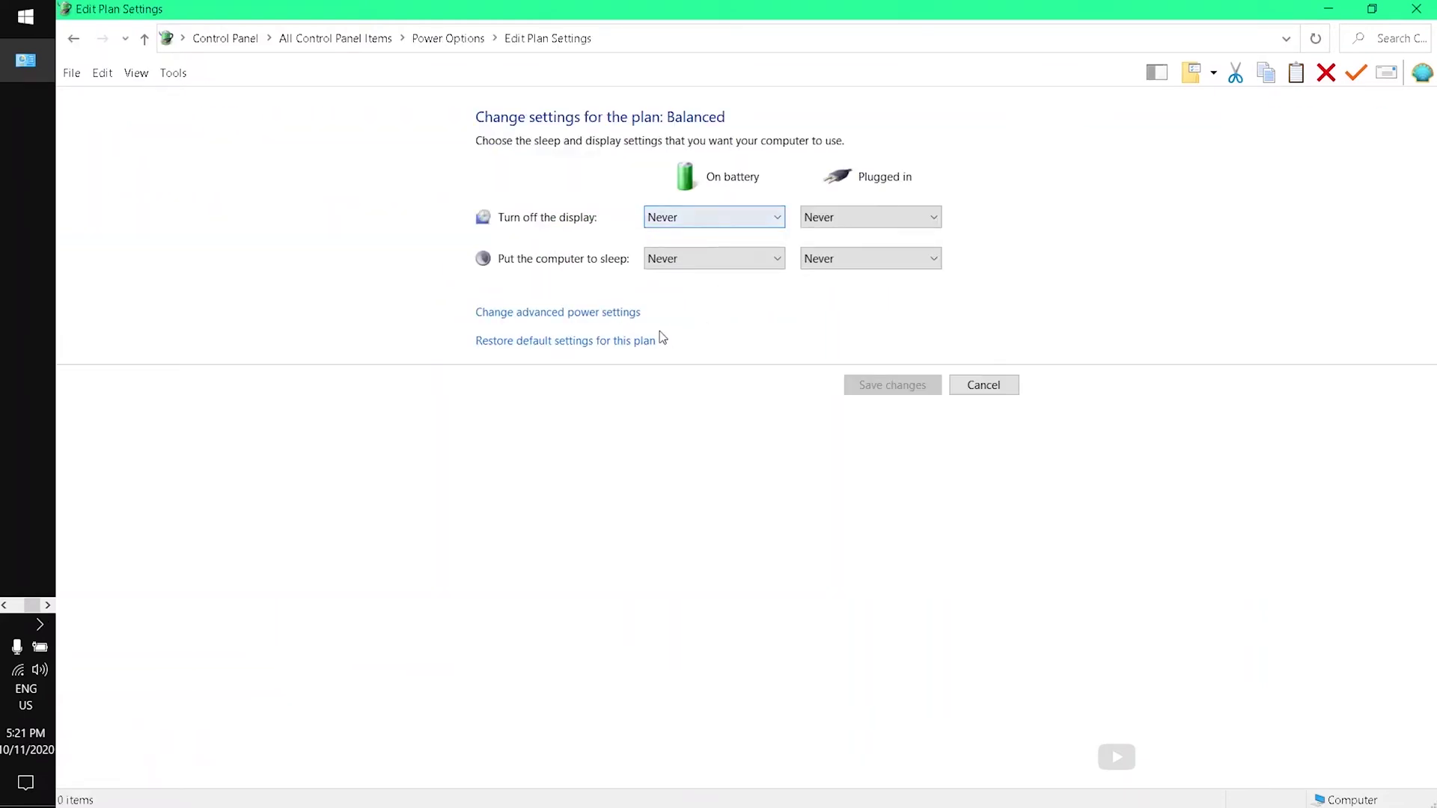
pyautogui.click(603, 318)
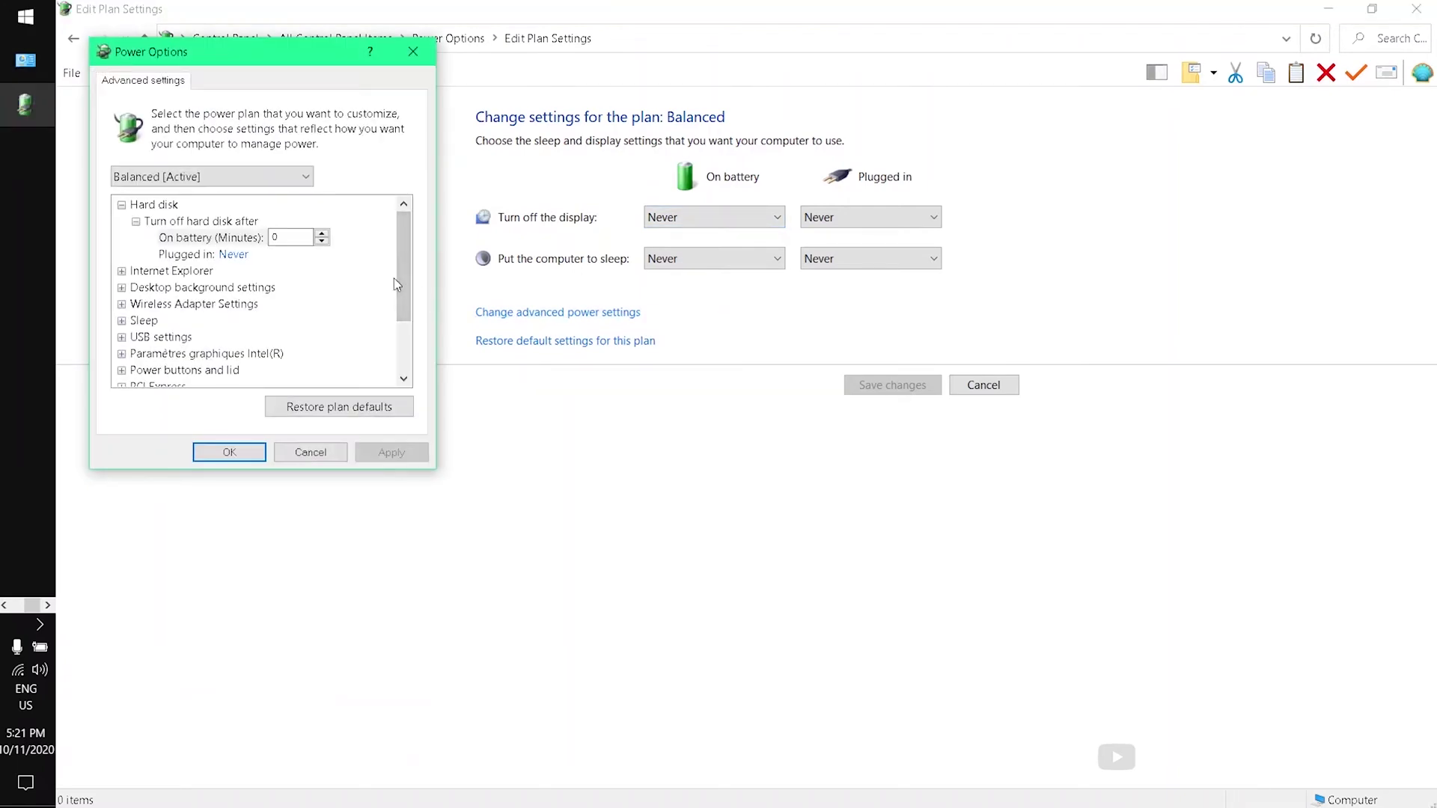
pyautogui.moveTo(403, 280); pyautogui.dragTo(407, 360)
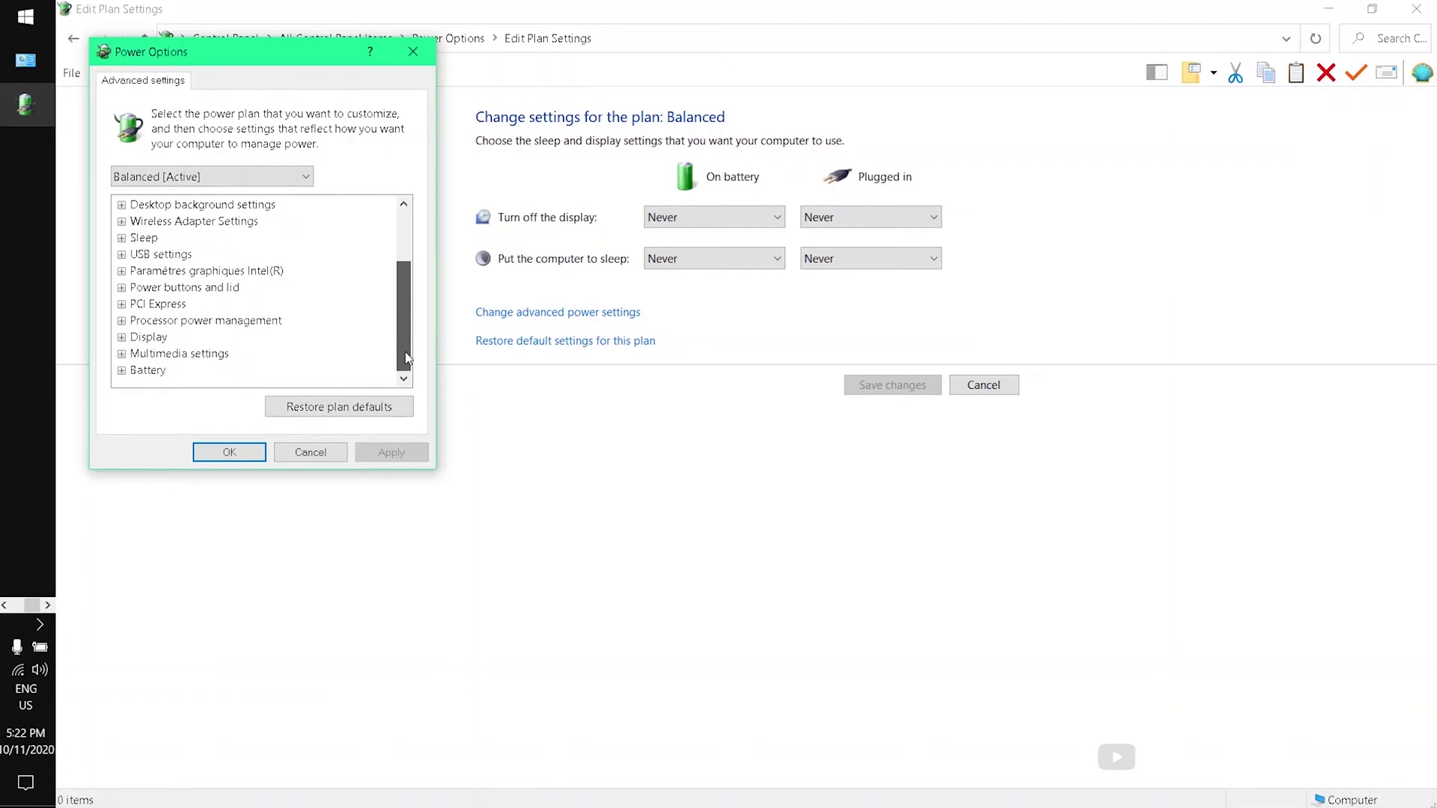
# Expand the Battery group and its Low battery action entry
pyautogui.click(121, 372)
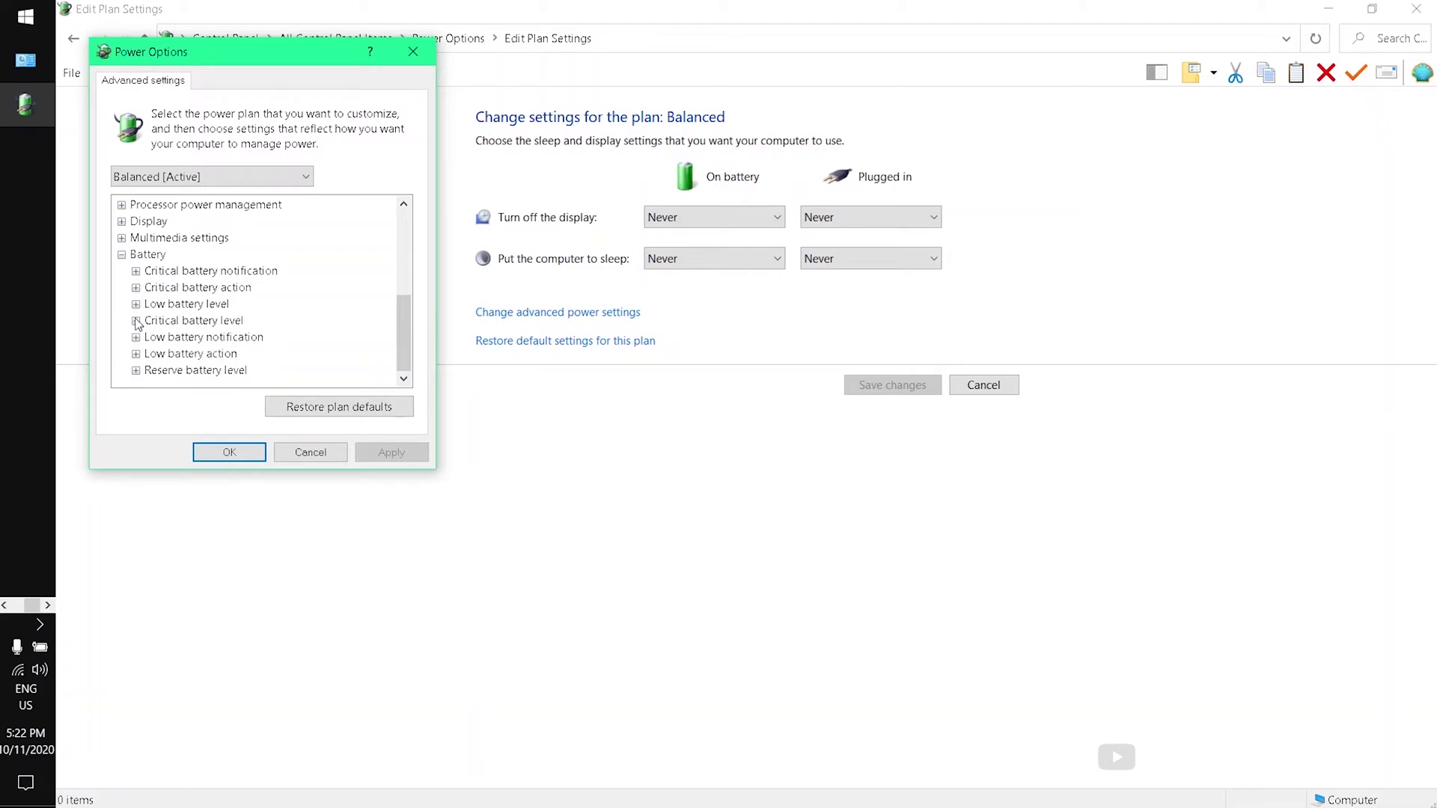
pyautogui.click(136, 353)
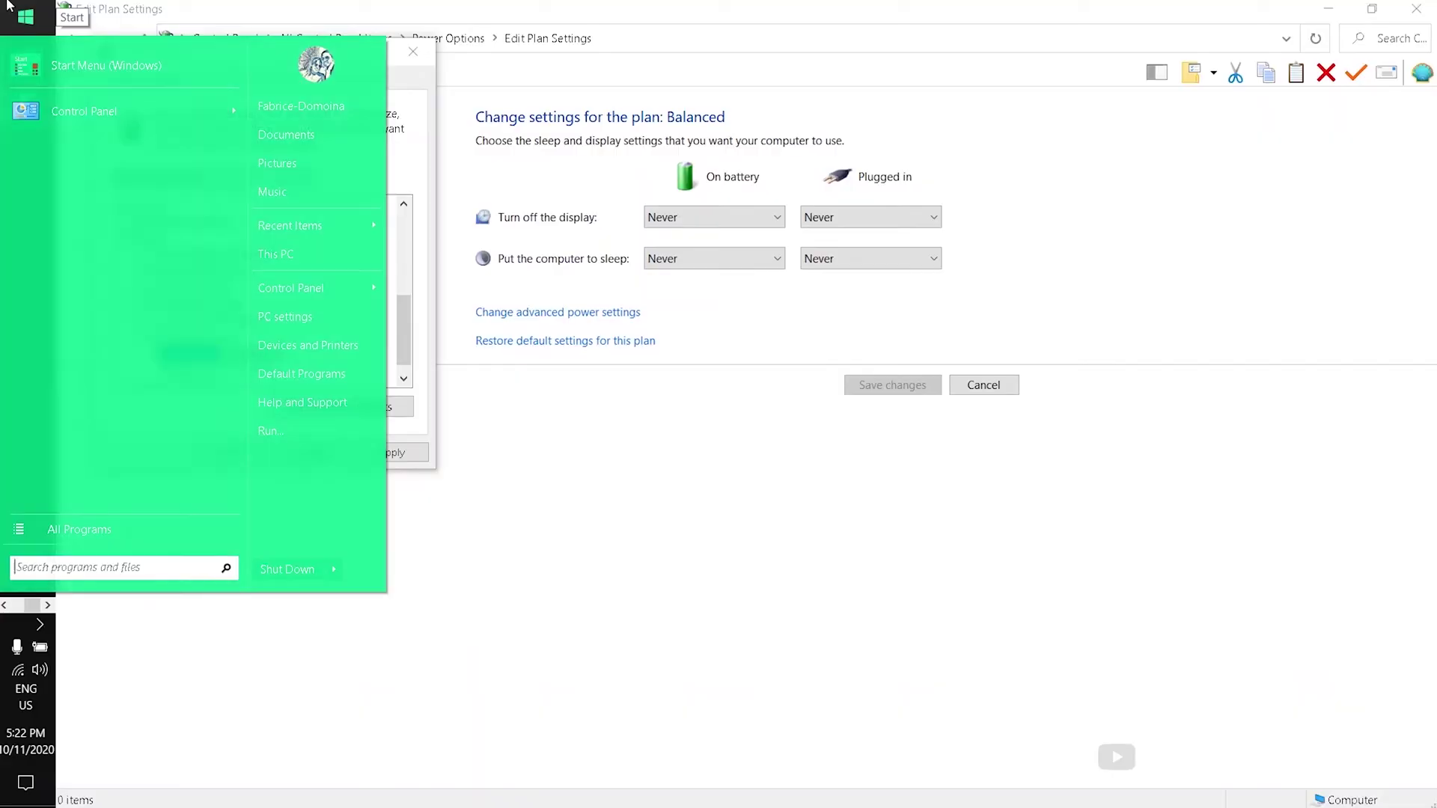
pyautogui.write('cmd')
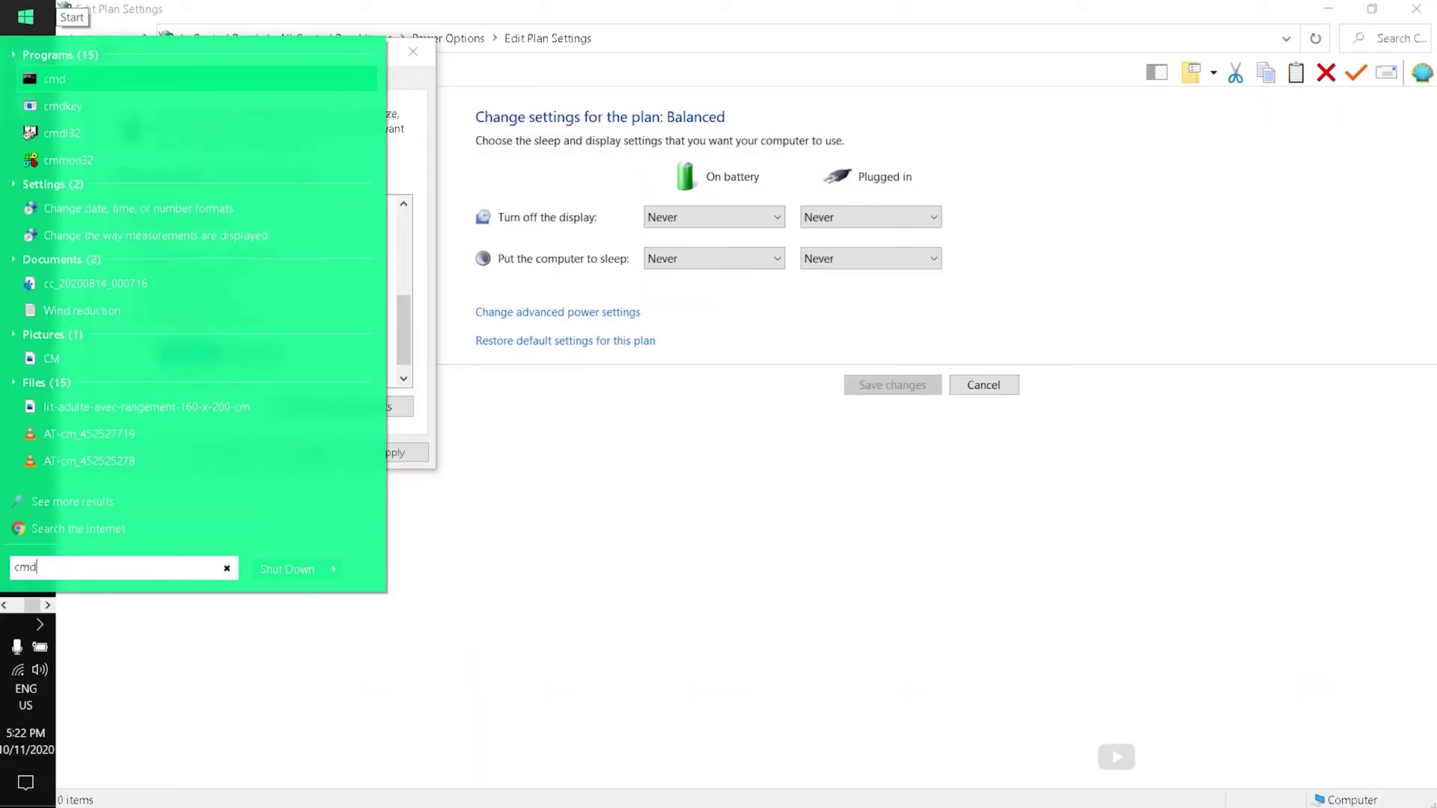
# Run cmd from the search results as administrator
pyautogui.rightClick(85, 78)
pyautogui.click(192, 108)
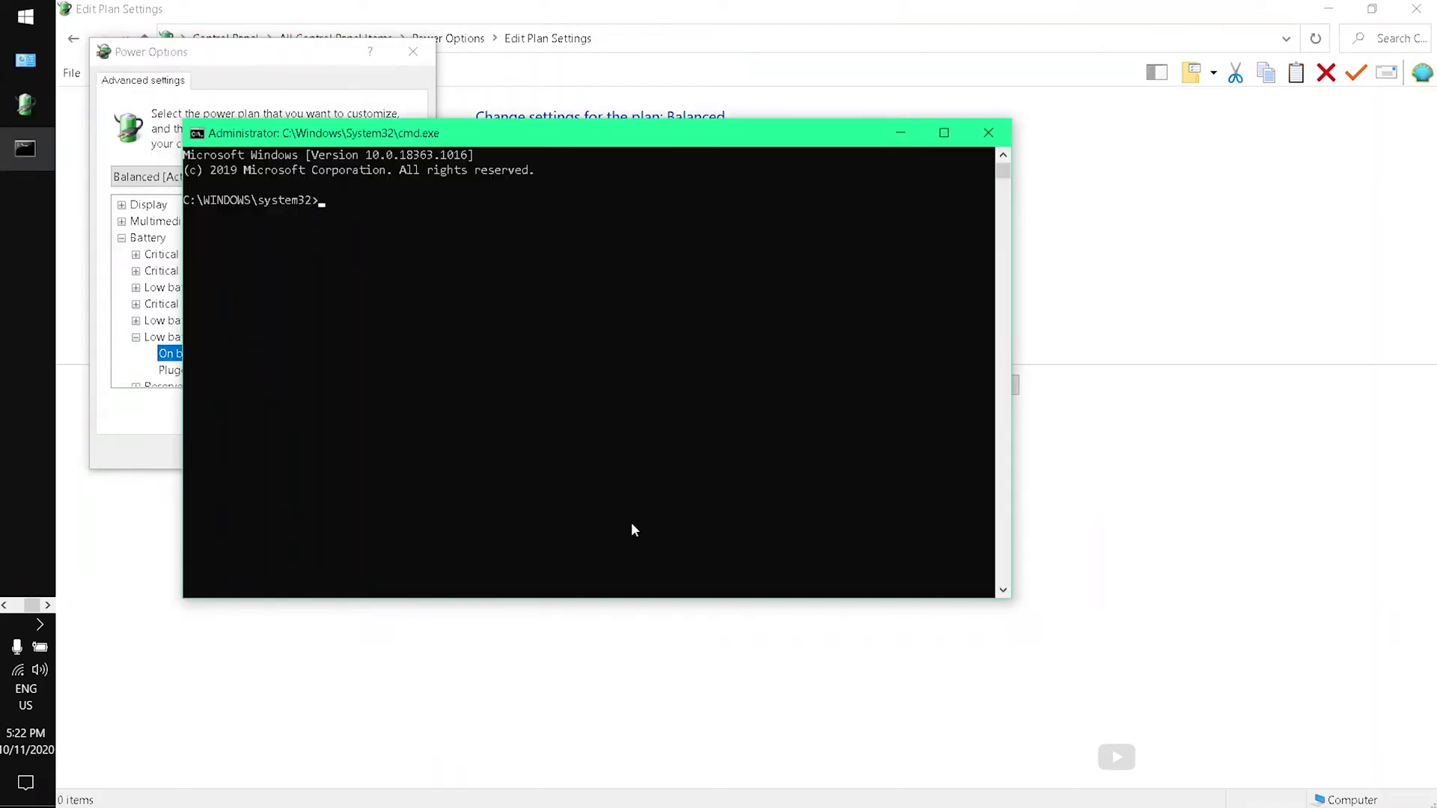